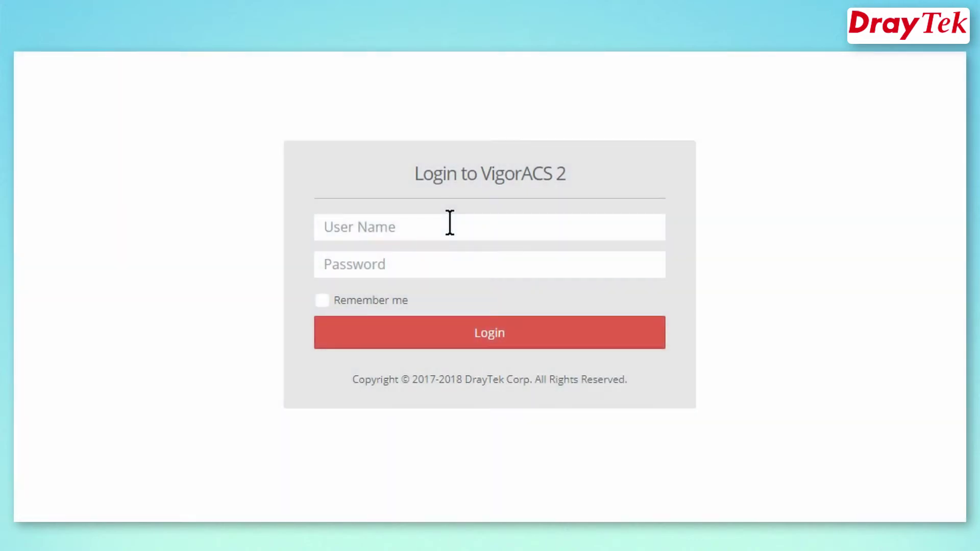
Log in to VigorACS 2 with the account's username and password, then go to Network Management
{"action": "type", "text": "draytek"}
{"action": "key", "text": "Tab"}
{"action": "type", "text": "dray"}
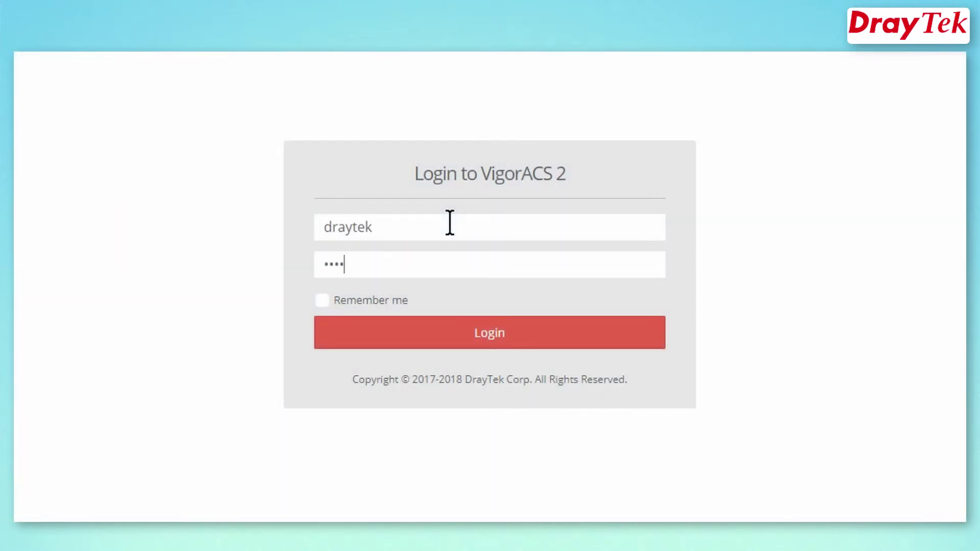
{"action": "type", "text": "tek"}
{"action": "left_click", "coordinate": [499, 334]}
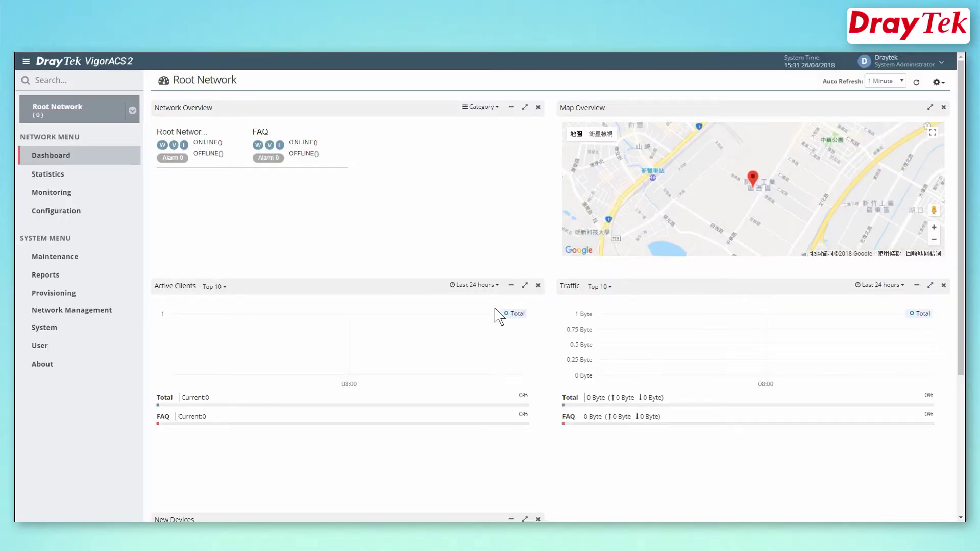
{"action": "left_click", "coordinate": [73, 312]}
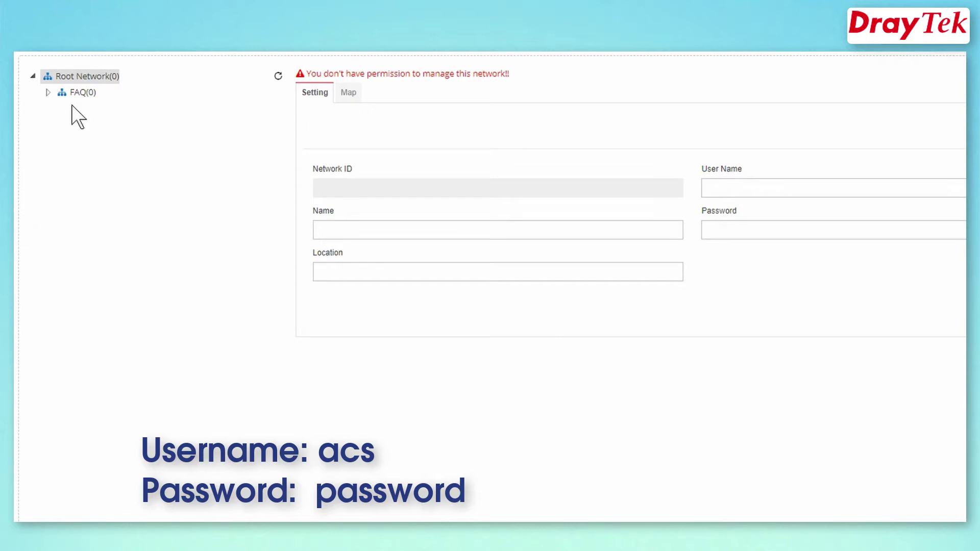
Add a DraytekVideo sub-network under FAQ with location Taiwan and its own user name and password
{"action": "left_click", "coordinate": [80, 92]}
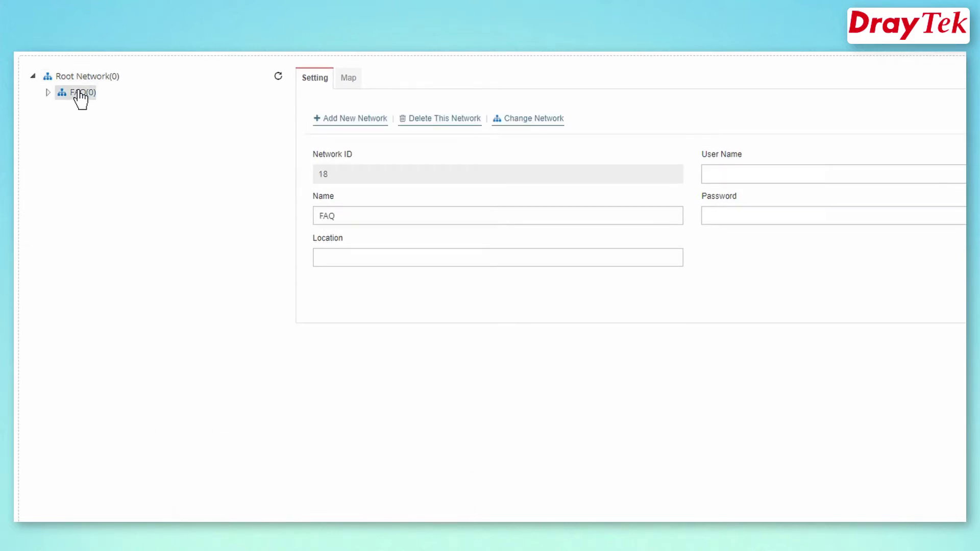
{"action": "left_click", "coordinate": [340, 124]}
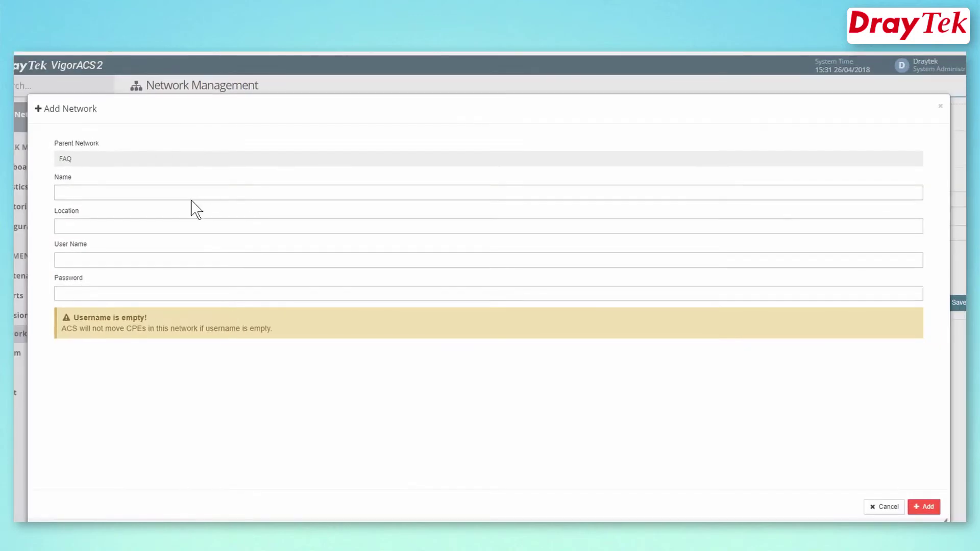
{"action": "left_click", "coordinate": [186, 193]}
{"action": "type", "text": "DraytekVideo"}
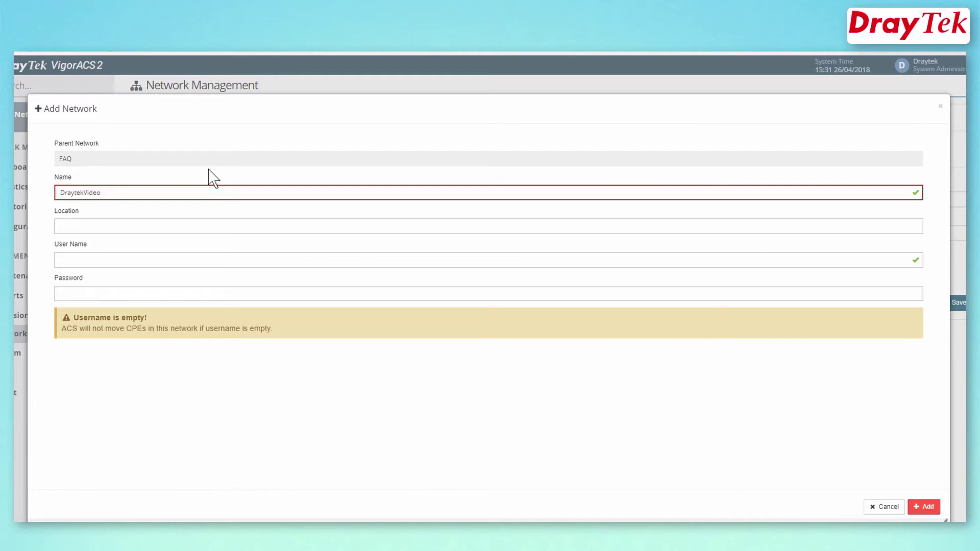
{"action": "key", "text": "Tab"}
{"action": "type", "text": "T"}
{"action": "key", "text": "Tab"}
{"action": "type", "text": "admin"}
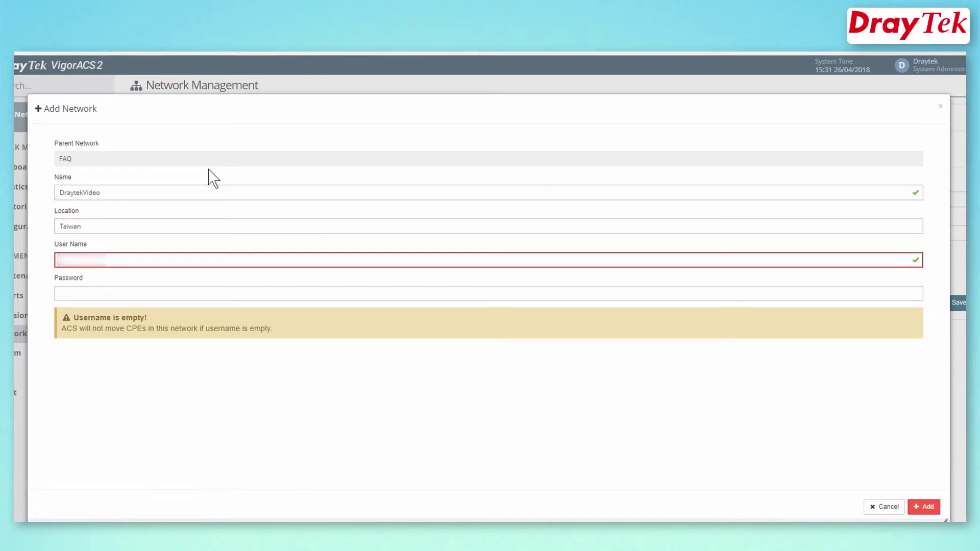
{"action": "key", "text": "Tab"}
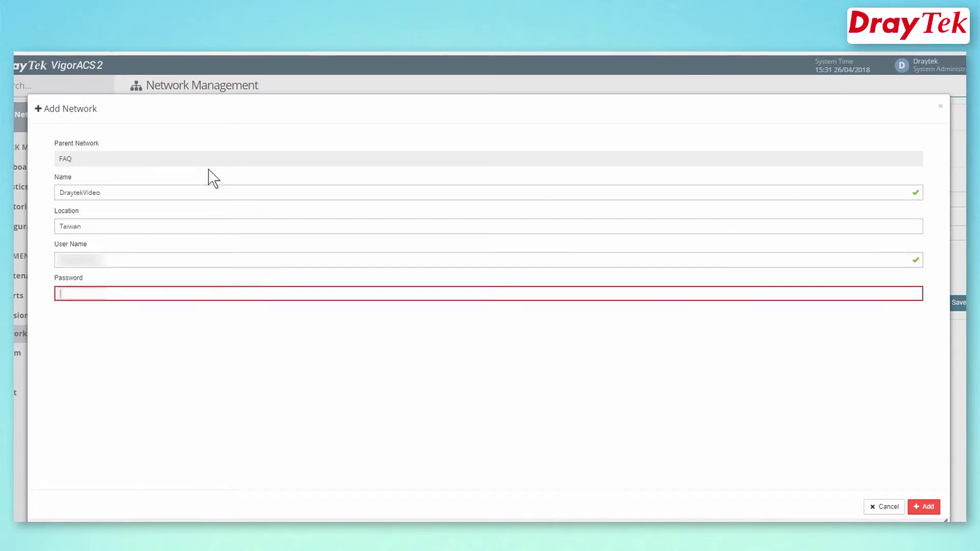
{"action": "type", "text": "admin"}
{"action": "left_click", "coordinate": [924, 507]}
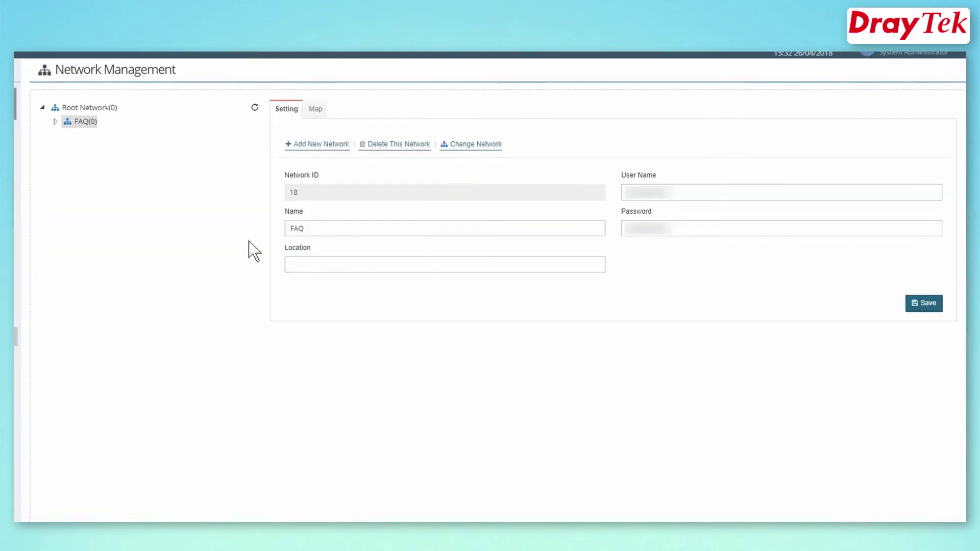
Expand FAQ, select the DraytekVideo network and save its settings
{"action": "left_click", "coordinate": [87, 126]}
{"action": "left_click", "coordinate": [93, 136]}
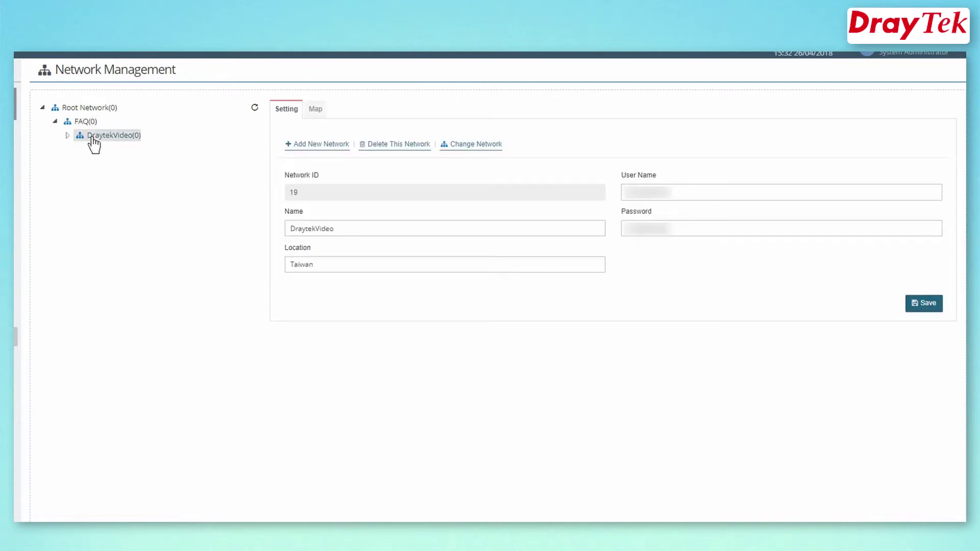
{"action": "left_click", "coordinate": [934, 309]}
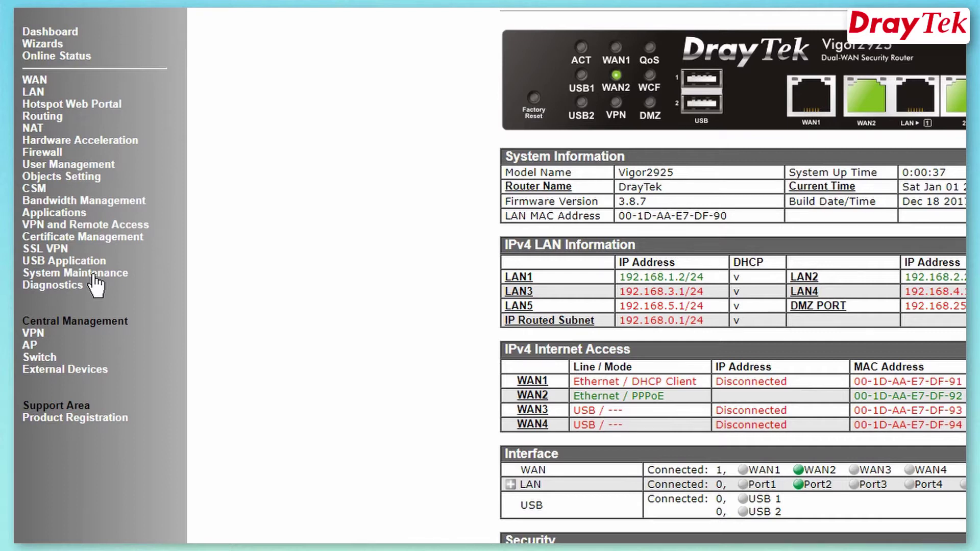
On the Management page, allow Internet management with TR069 Server access and apply it
{"action": "left_click", "coordinate": [93, 274]}
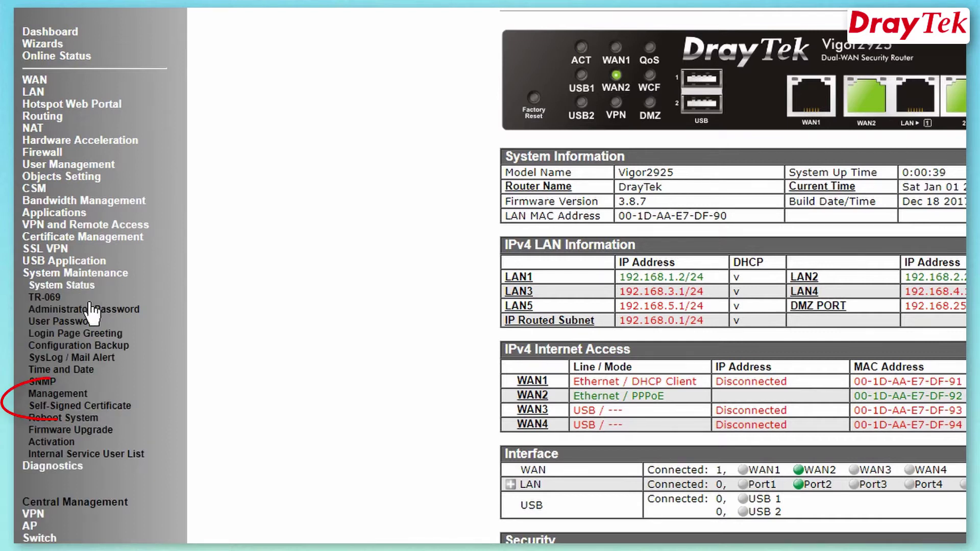
{"action": "left_click", "coordinate": [62, 396]}
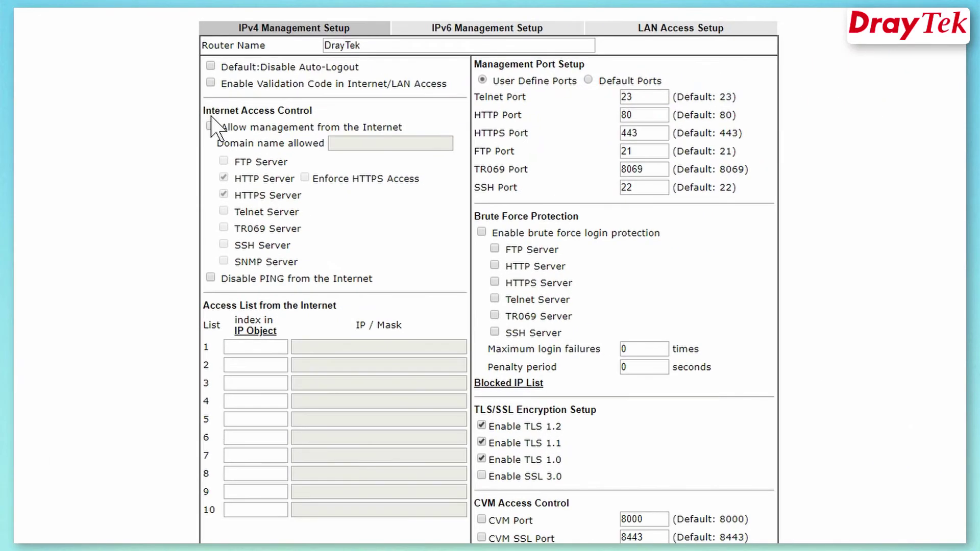
{"action": "left_click", "coordinate": [553, 147]}
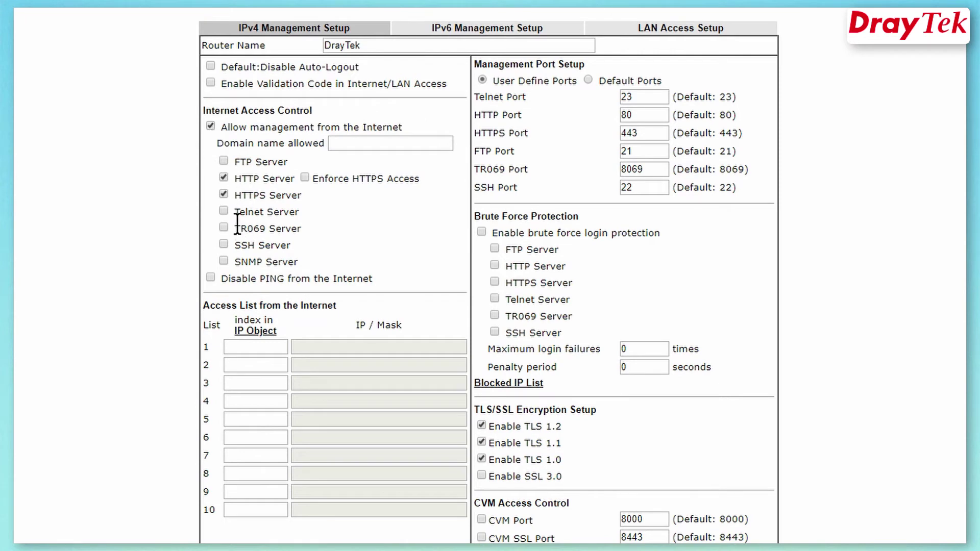
{"action": "left_click_drag", "start_coordinate": [238, 224], "coordinate": [311, 225]}
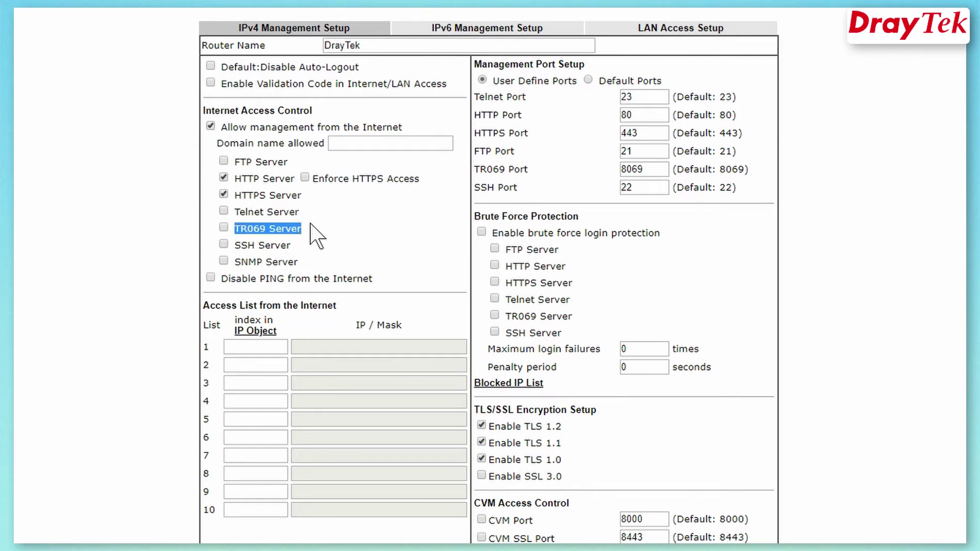
{"action": "left_click", "coordinate": [224, 229]}
{"action": "left_click", "coordinate": [339, 246]}
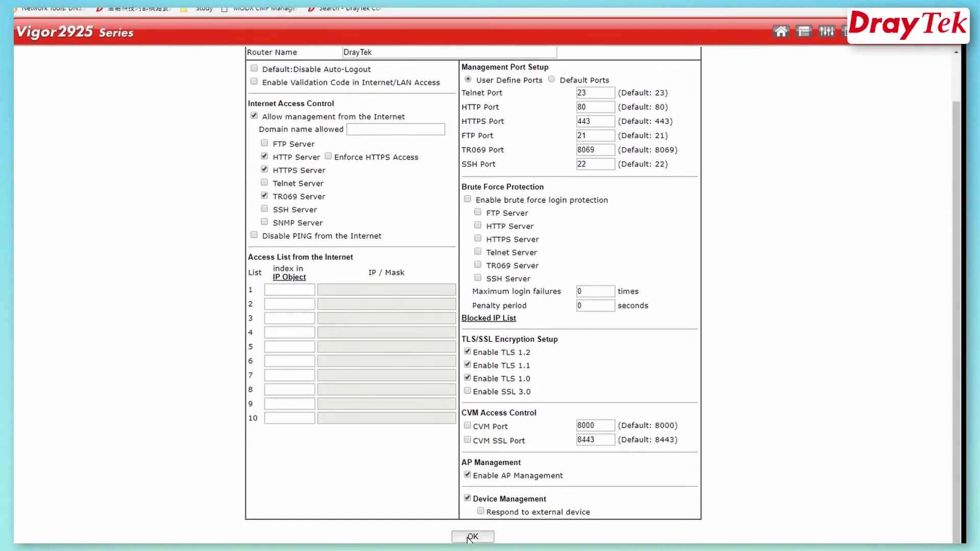
{"action": "left_click", "coordinate": [469, 537]}
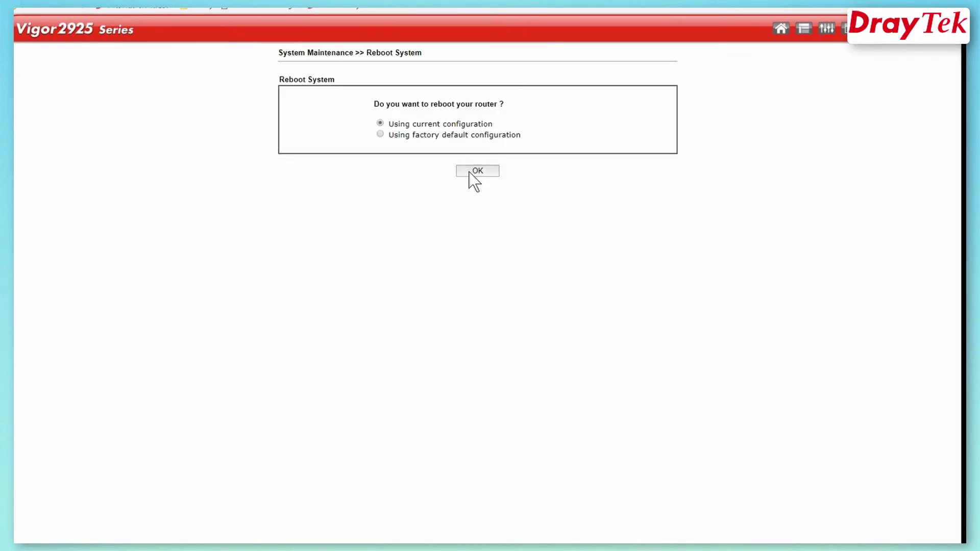
Dismiss the default-password warning and go to System Maintenance >> TR-069 Setting
{"action": "left_click", "coordinate": [470, 175]}
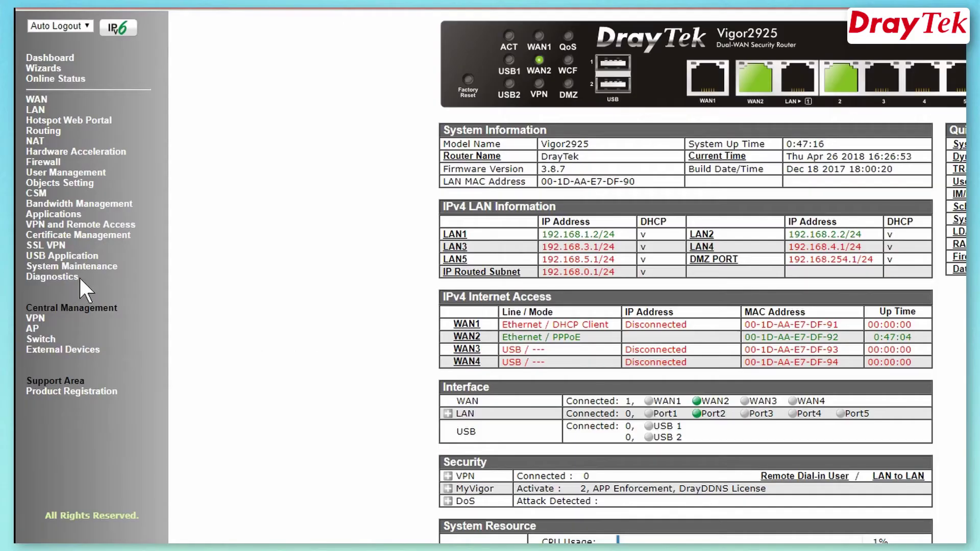
{"action": "left_click", "coordinate": [93, 269]}
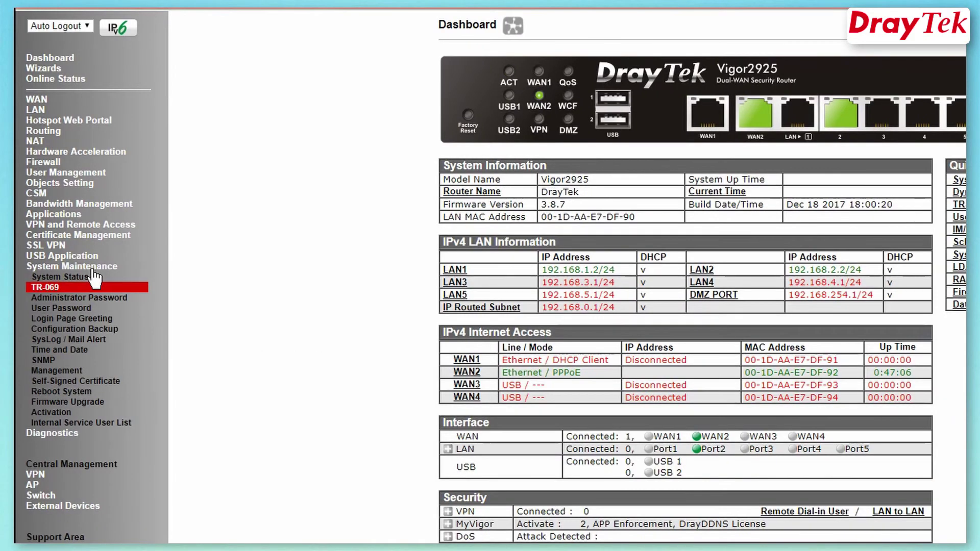
{"action": "left_click", "coordinate": [46, 289]}
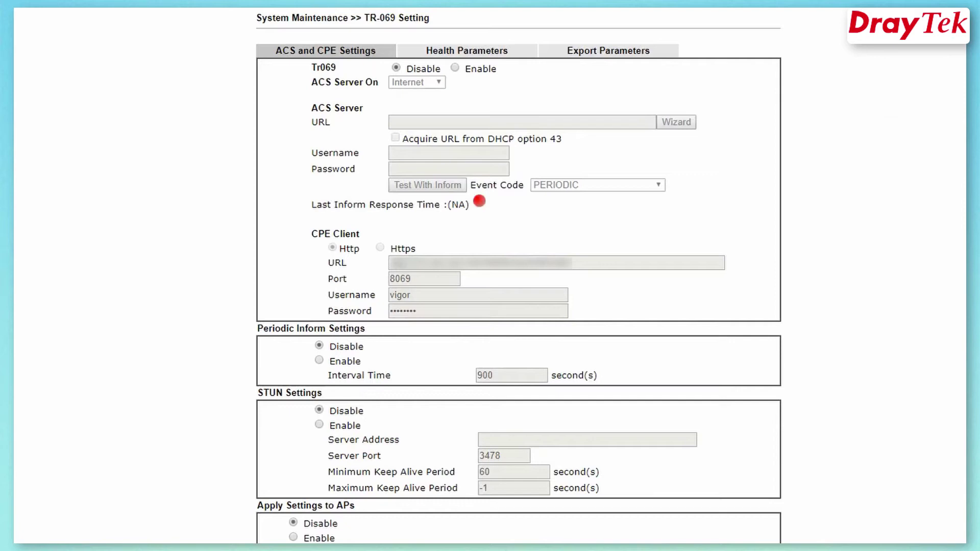
Enable TR-069 and set the ACS server URL to acs.draytek.com on port 8080
{"action": "left_click", "coordinate": [455, 69]}
{"action": "left_click", "coordinate": [676, 122]}
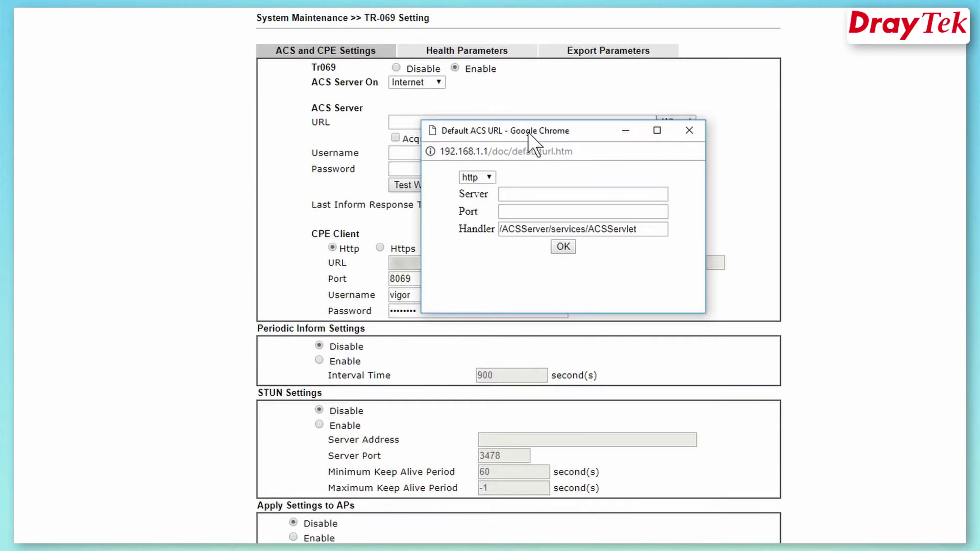
{"action": "left_click", "coordinate": [528, 195]}
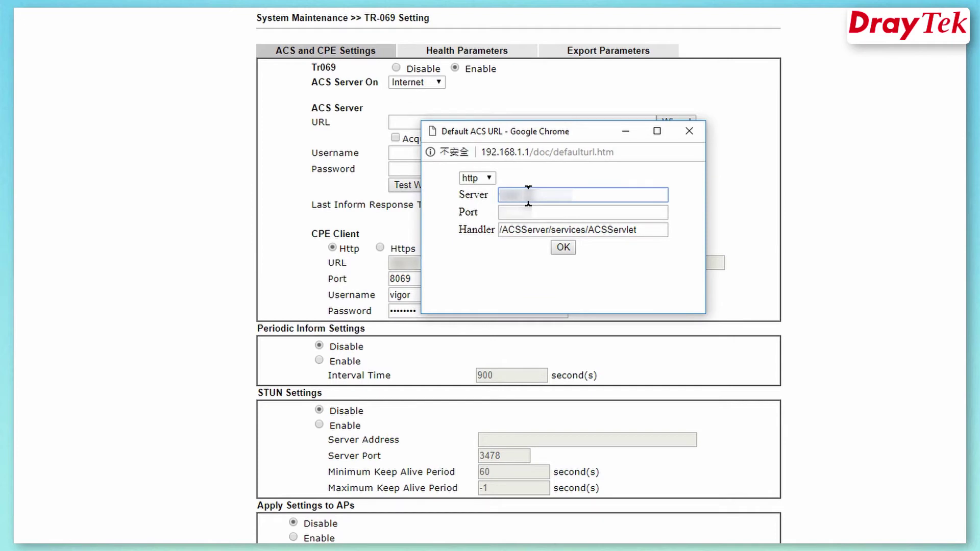
{"action": "type", "text": "acs.draytek.com"}
{"action": "key", "text": "Tab"}
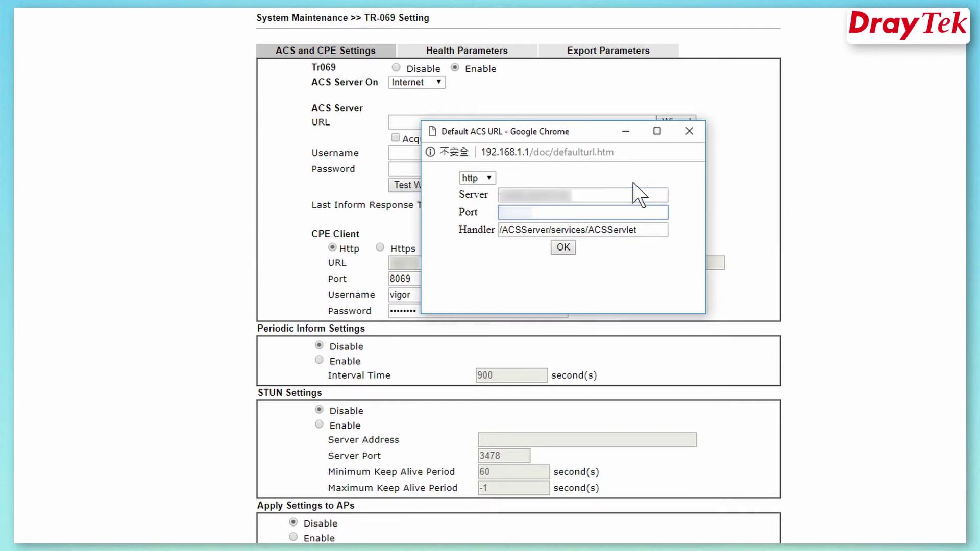
{"action": "type", "text": "8080"}
{"action": "left_click", "coordinate": [563, 247]}
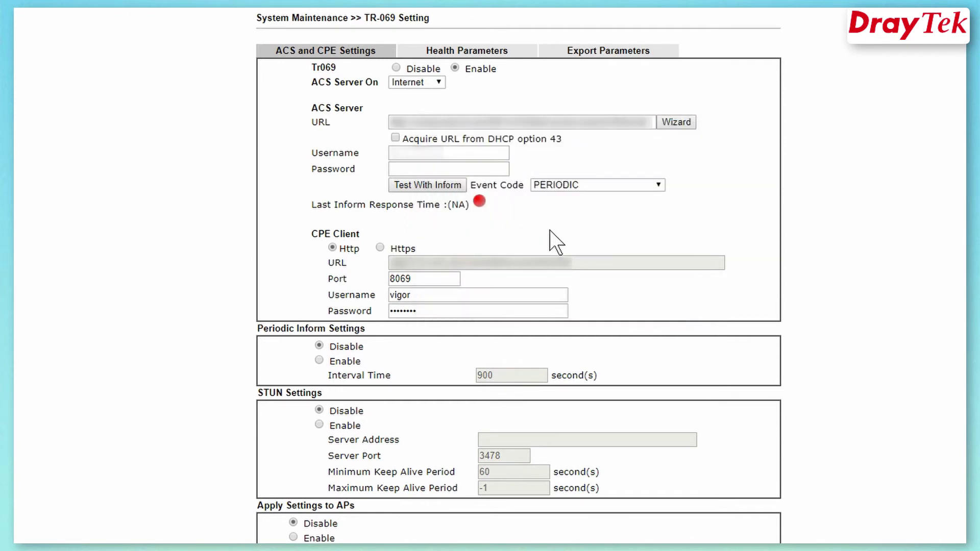
Enter the ACS login username and password
{"action": "left_click", "coordinate": [488, 158]}
{"action": "type", "text": "acsuser"}
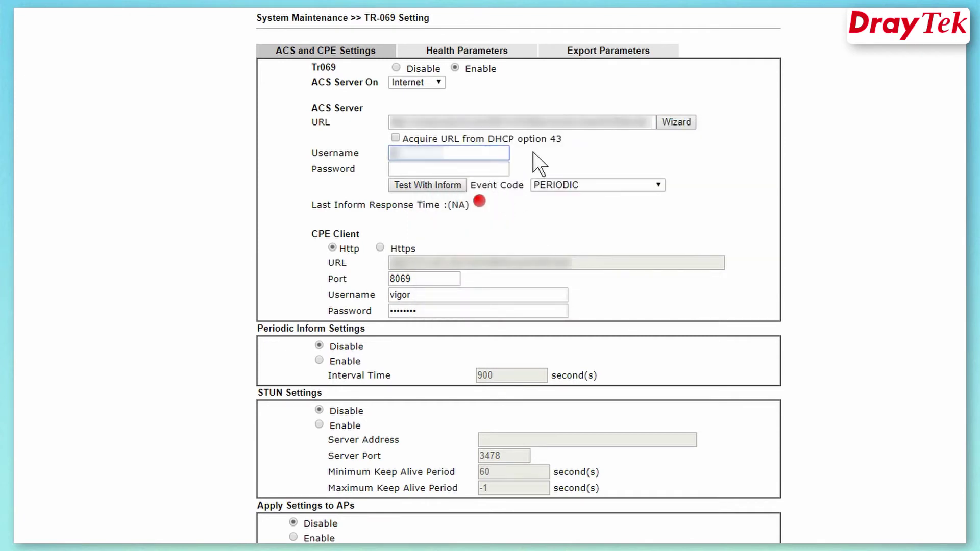
{"action": "key", "text": "Tab"}
{"action": "type", "text": "••••••"}
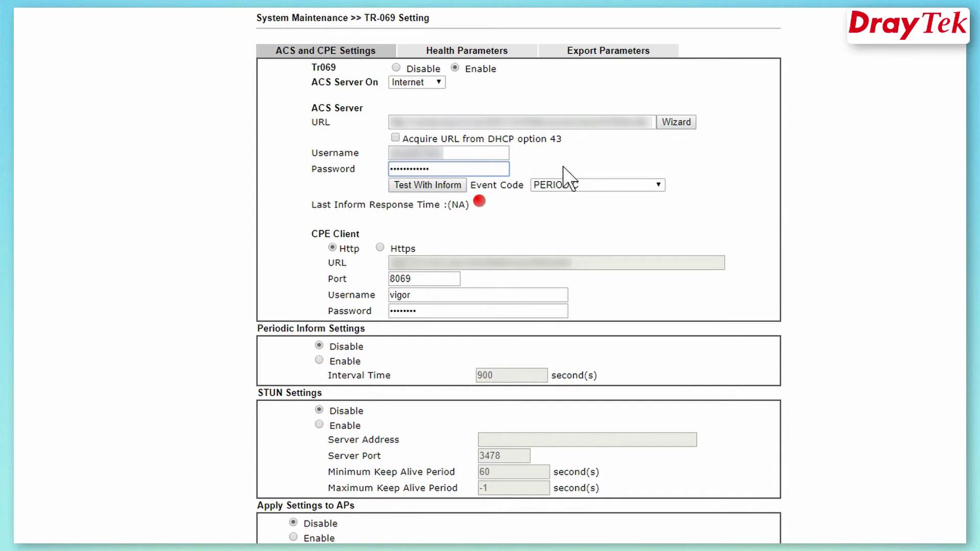
{"action": "scroll", "coordinate": [566, 179], "scroll_direction": "down", "scroll_amount": 4}
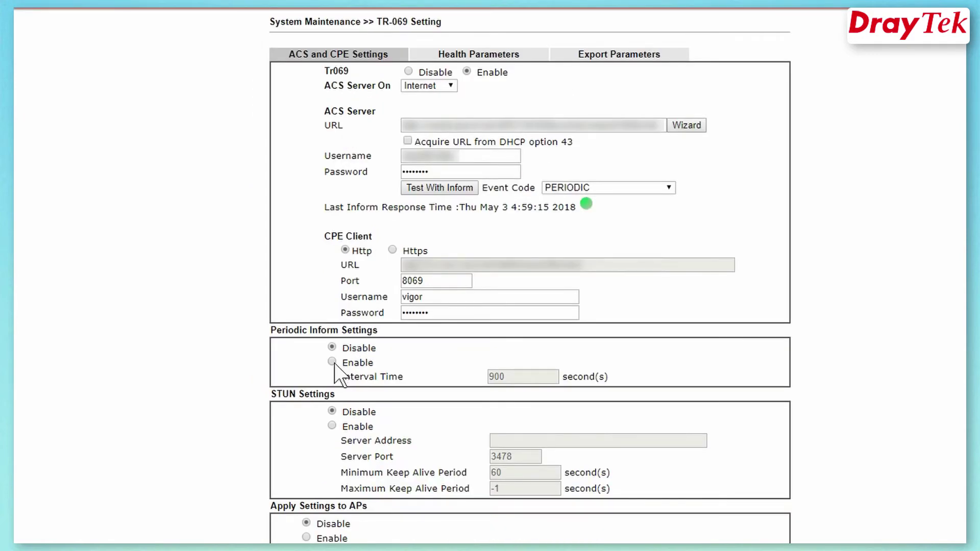
Enable periodic inform, keeping the 900-second interval
{"action": "left_click", "coordinate": [332, 362]}
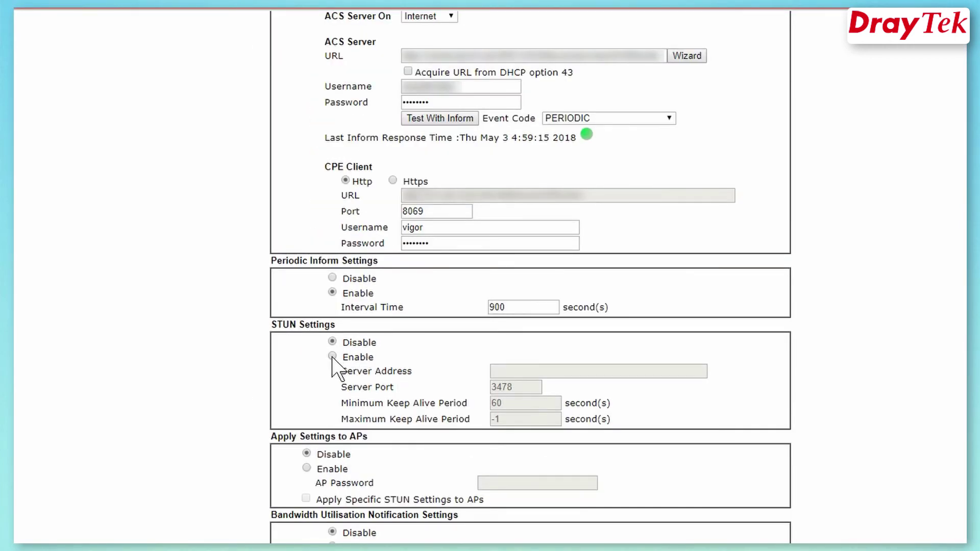
Enable STUN and fill the server address from the saved 192.168 suggestion, port 3478
{"action": "left_click", "coordinate": [332, 356]}
{"action": "left_click", "coordinate": [565, 371]}
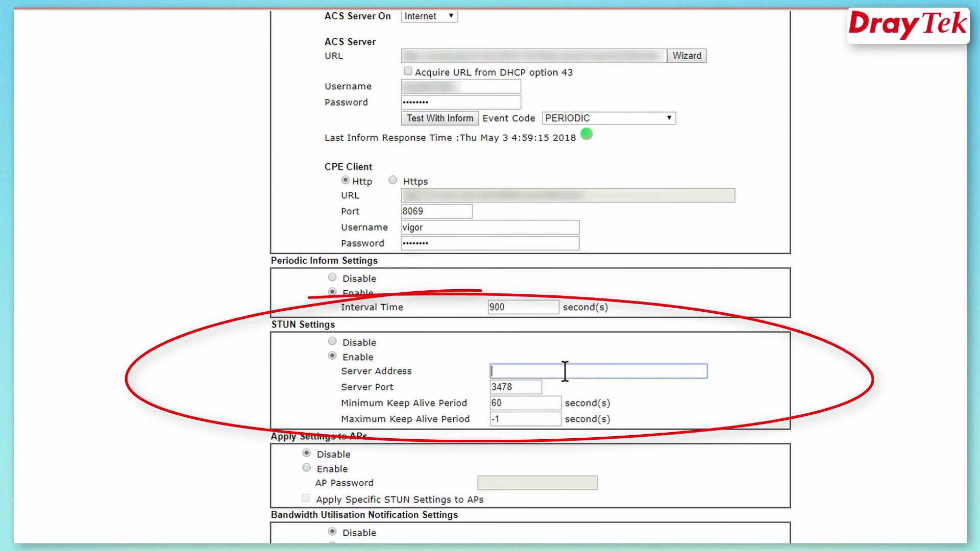
{"action": "type", "text": "192.168"}
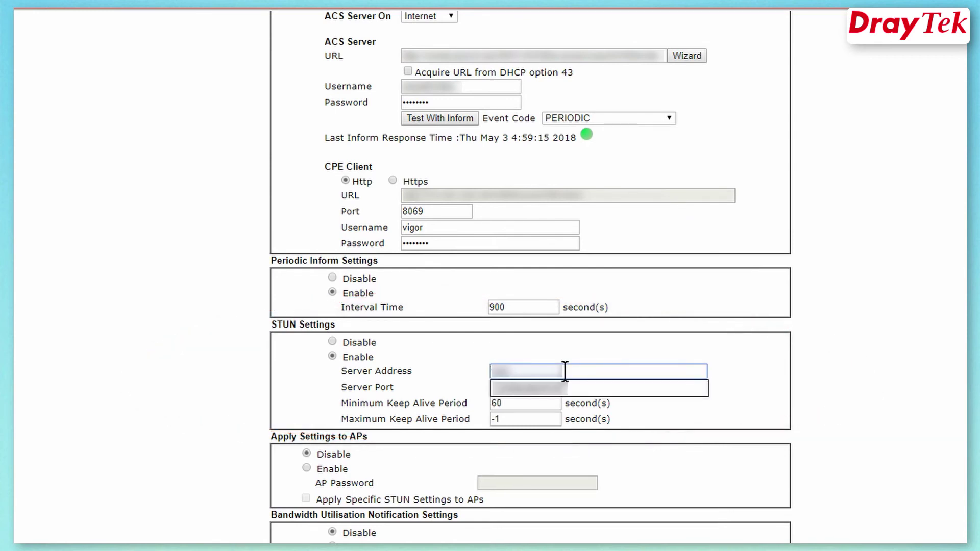
{"action": "left_click", "coordinate": [598, 394]}
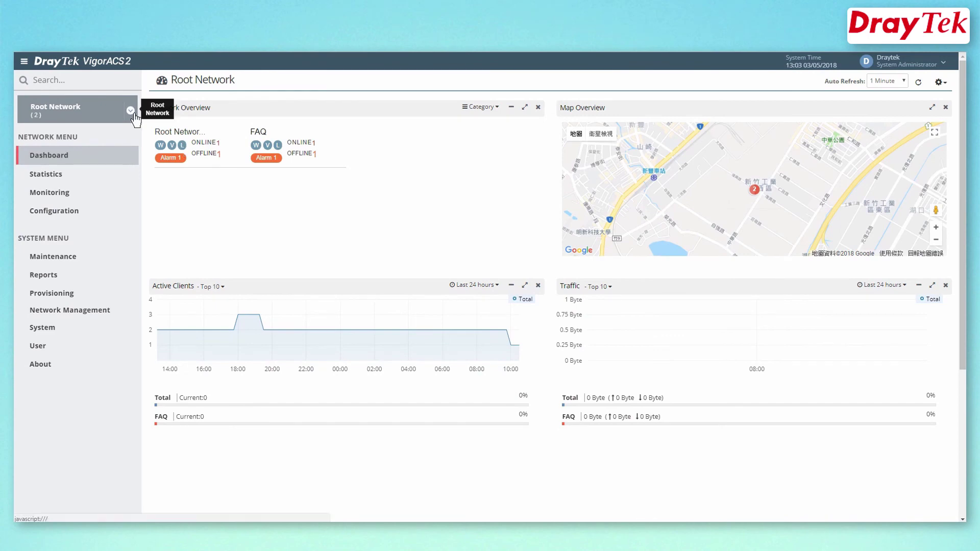
Expand Root Network and open the 2925_001DAAE7DF90 dashboard, showing it online with firmware 3.8.8
{"action": "left_click", "coordinate": [131, 111]}
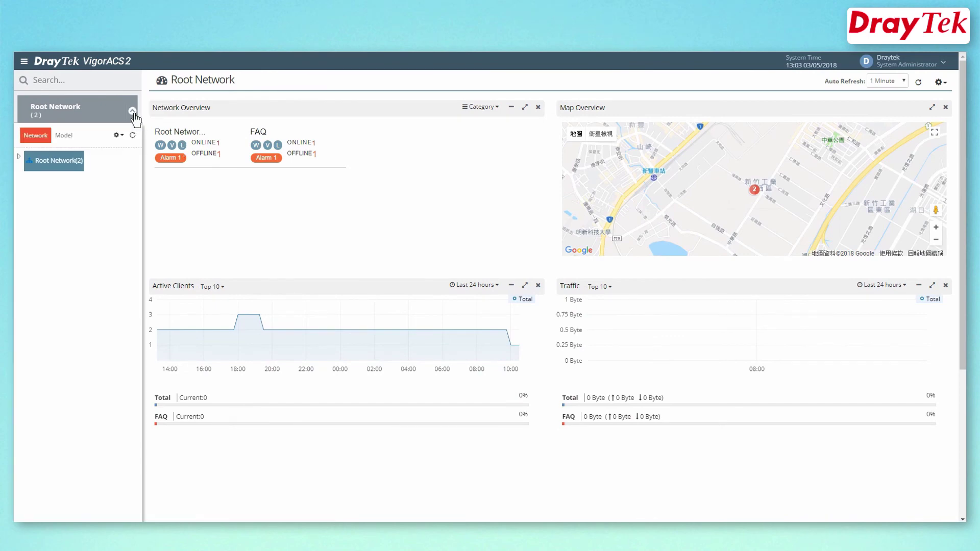
{"action": "left_click", "coordinate": [19, 157]}
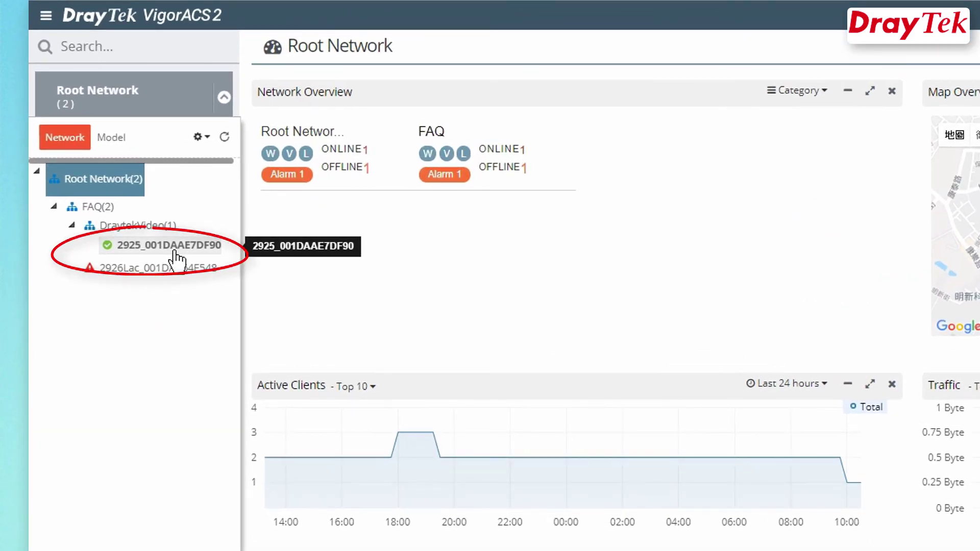
{"action": "left_click", "coordinate": [176, 255]}
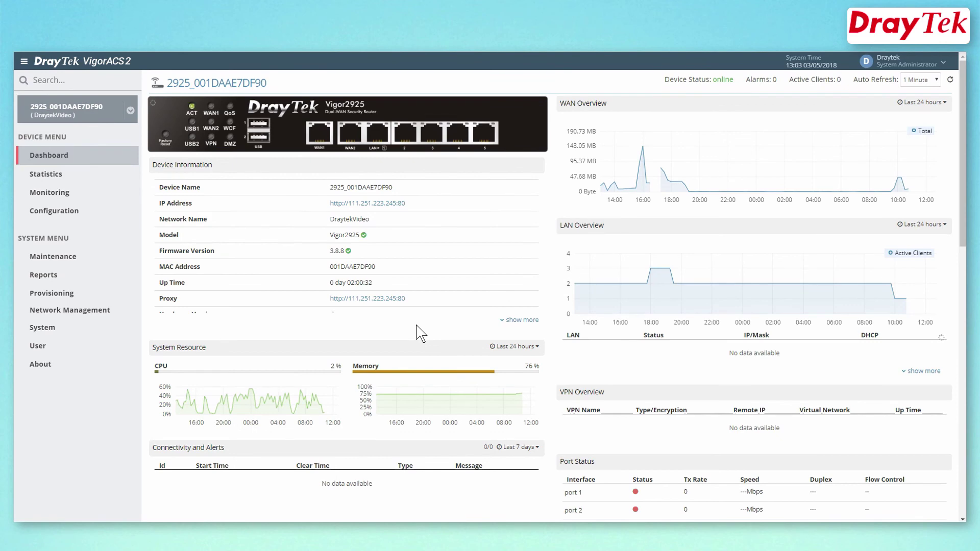
{"action": "scroll", "coordinate": [419, 334], "scroll_direction": "down", "scroll_amount": 1}
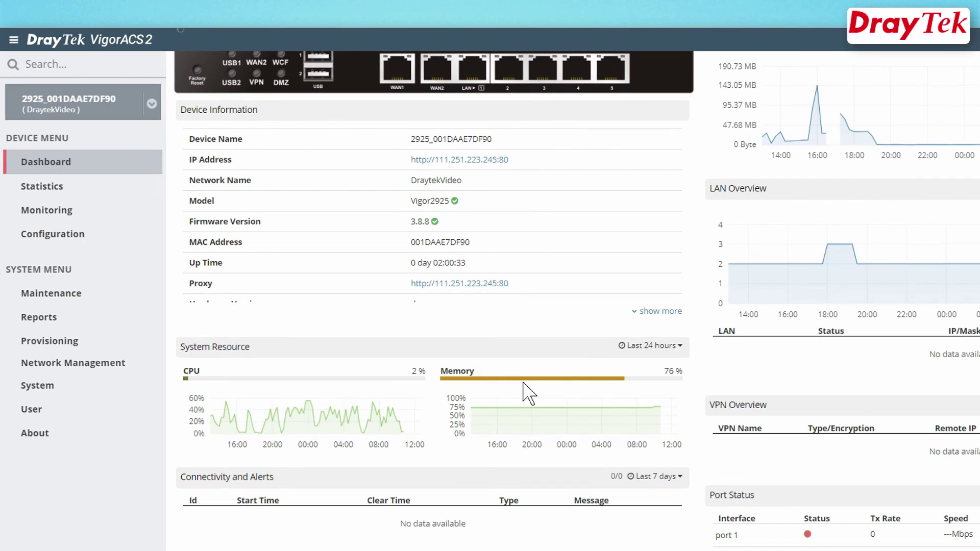
{"action": "scroll", "coordinate": [424, 326], "scroll_direction": "up", "scroll_amount": 1}
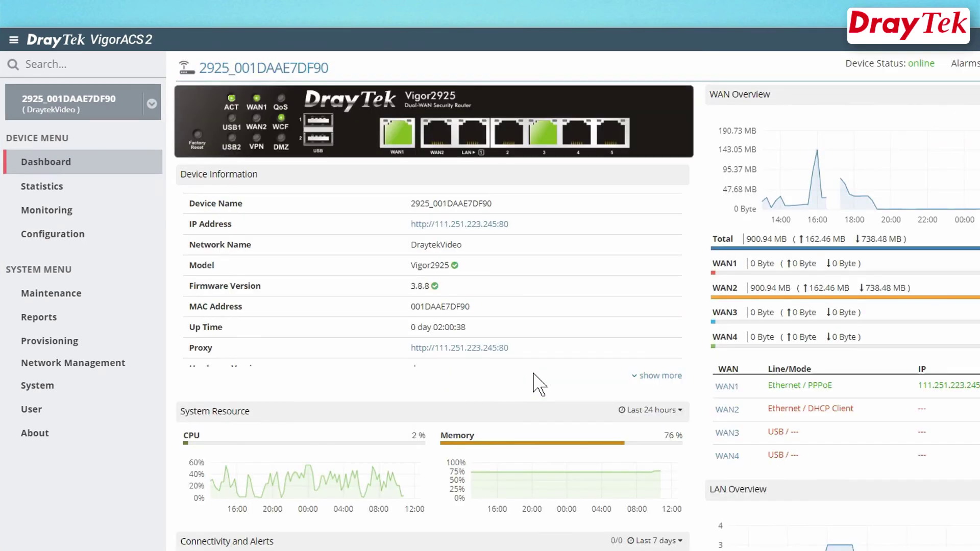